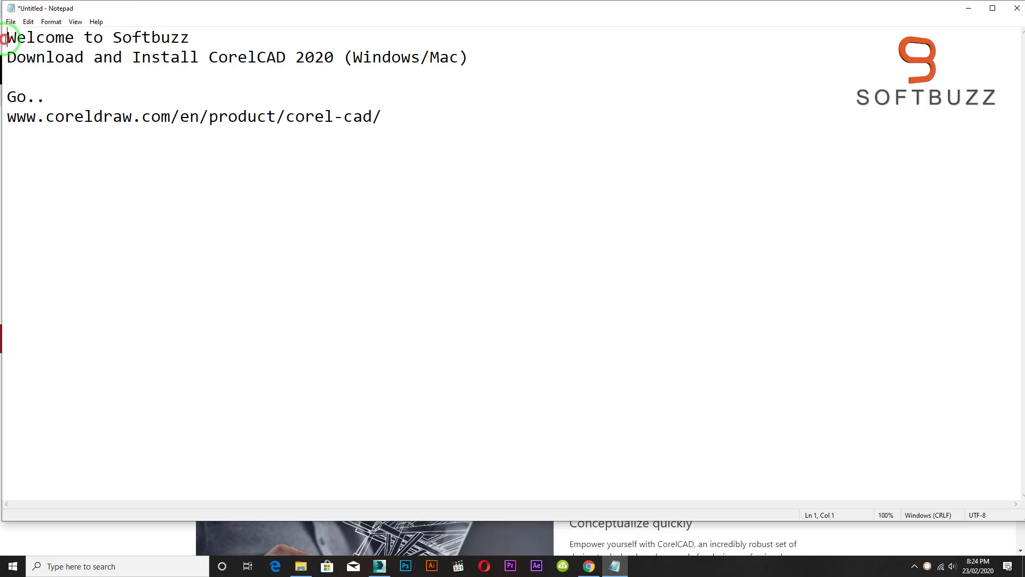
Step: Highlight the Welcome to Softbuzz, Download and Install CorelCAD 2020, and Go.. note lines
left_click_drag(4, 38, 219, 38)
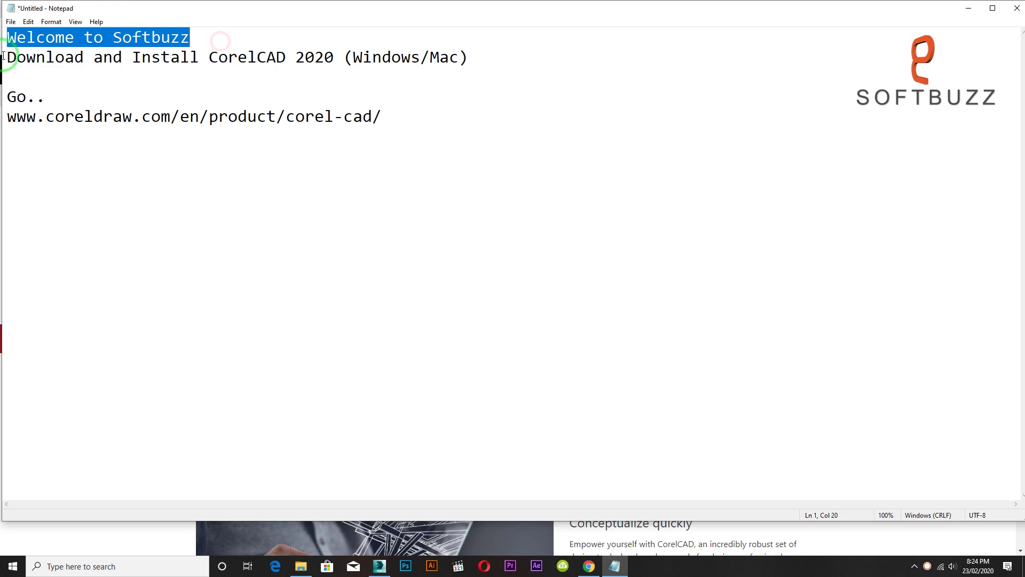
left_click_drag(8, 57, 483, 59)
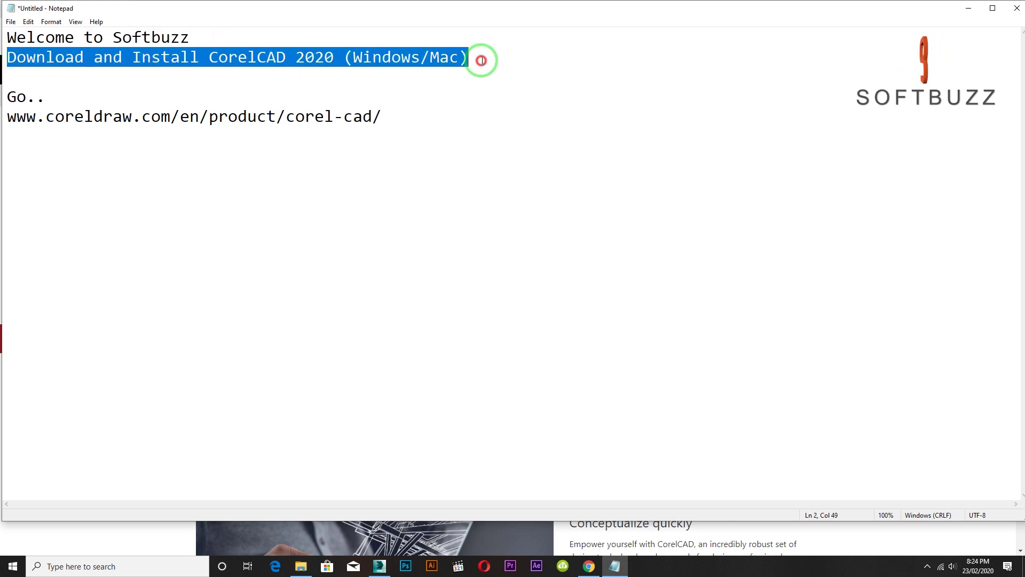
left_click_drag(5, 97, 381, 117)
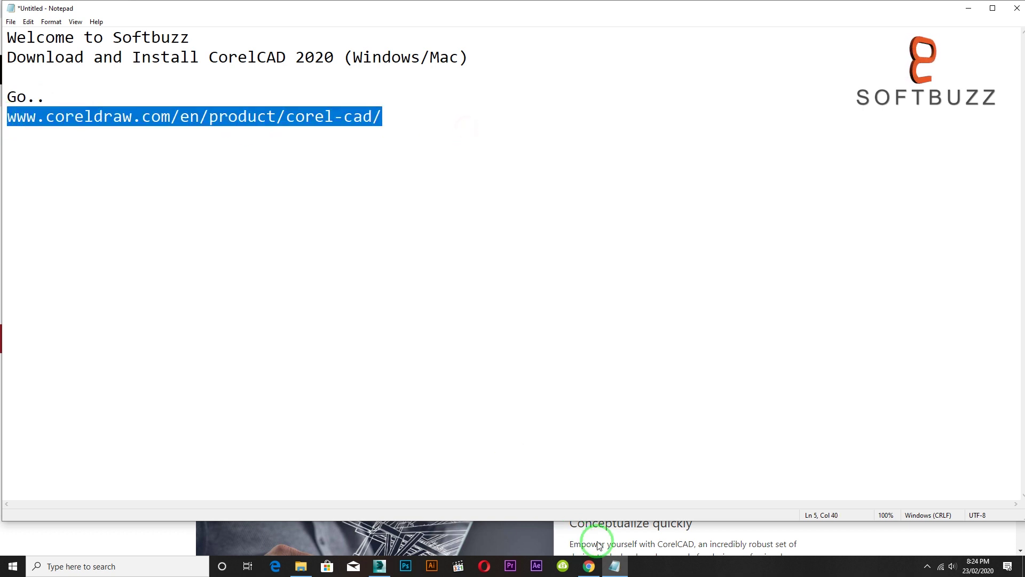
left_click(589, 566)
Step: Scroll down through the CorelCAD 2020 product page
scroll(470, 348, "up", 2)
scroll(459, 310, "up", 3)
left_click(529, 385)
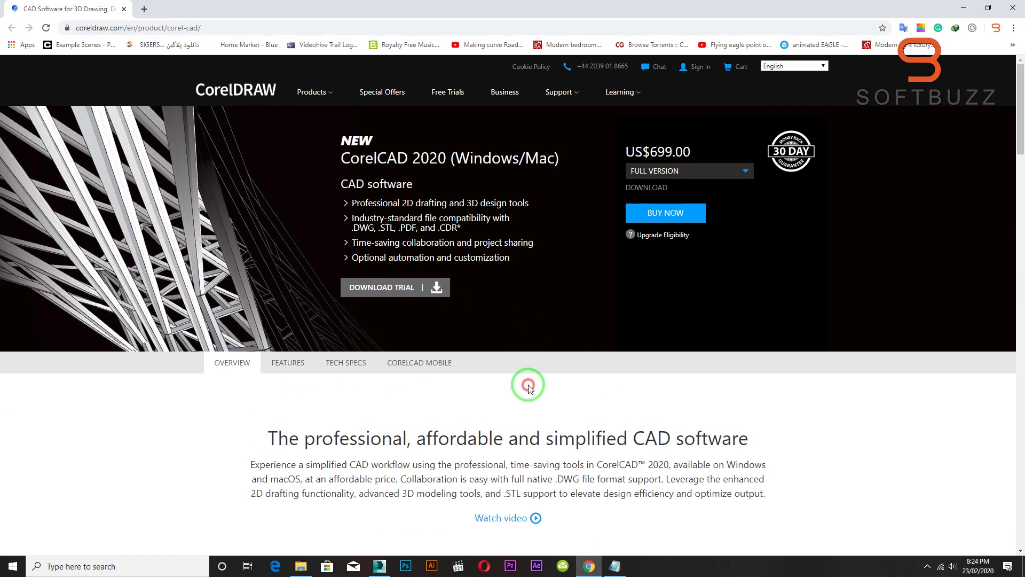
scroll(380, 275, "down", 5)
scroll(380, 275, "down", 2)
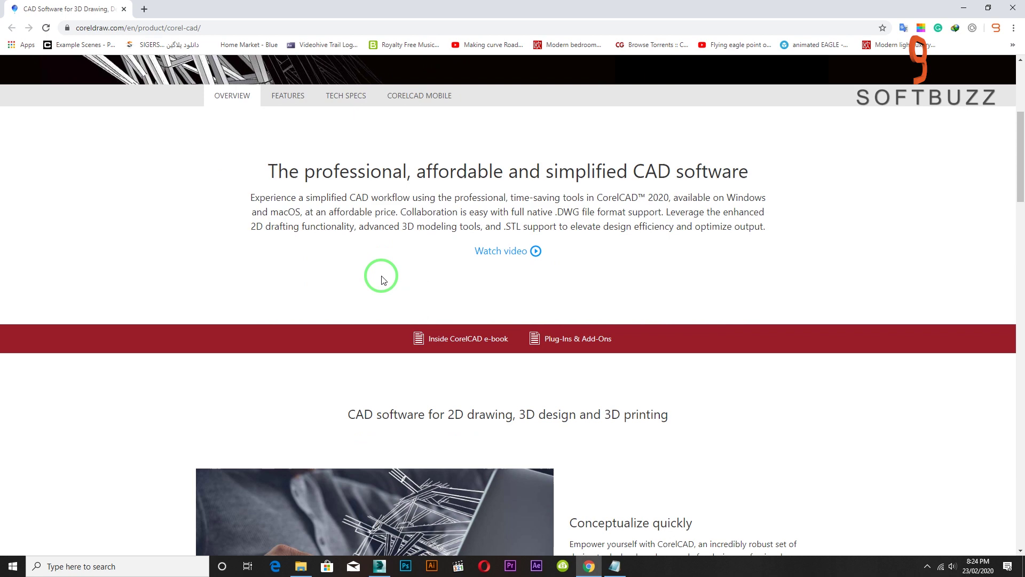
scroll(380, 274, "down", 3)
scroll(381, 278, "down", 2)
scroll(381, 278, "down", 5)
scroll(381, 278, "down", 5)
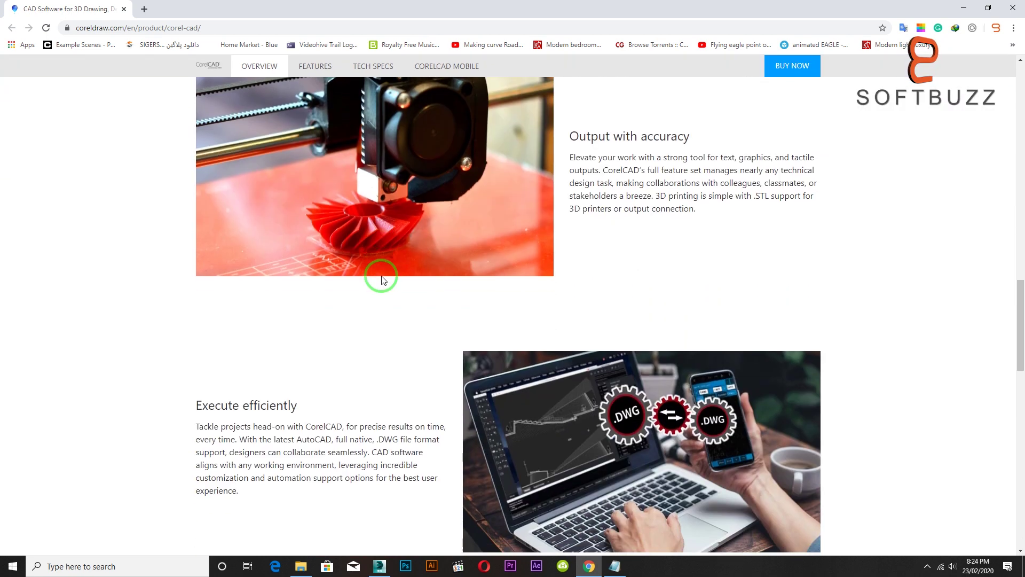
scroll(381, 277, "down", 5)
scroll(381, 278, "down", 4)
scroll(383, 279, "down", 5)
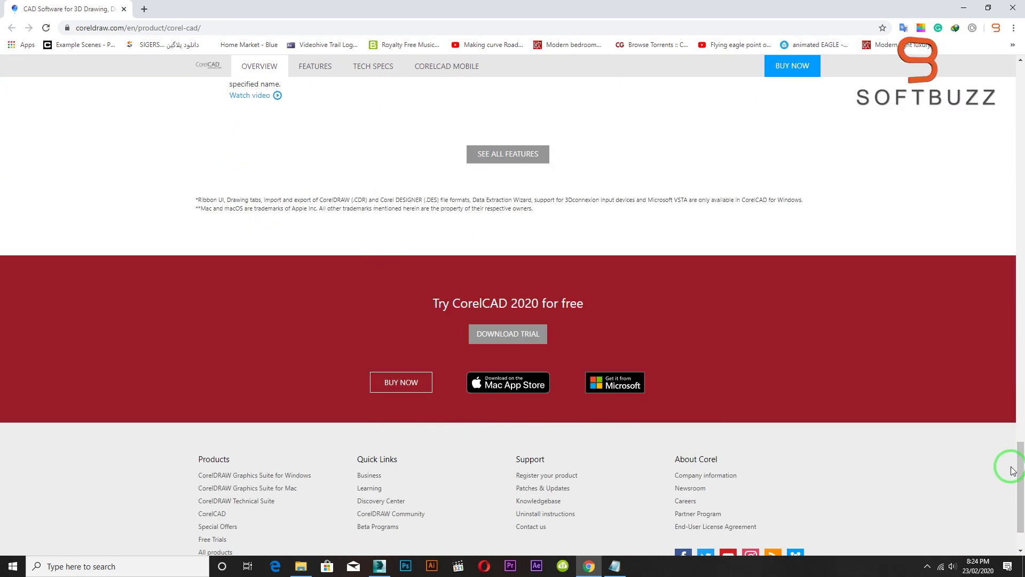
scroll(1013, 471, "down", 2)
left_click_drag(512, 278, 411, 262)
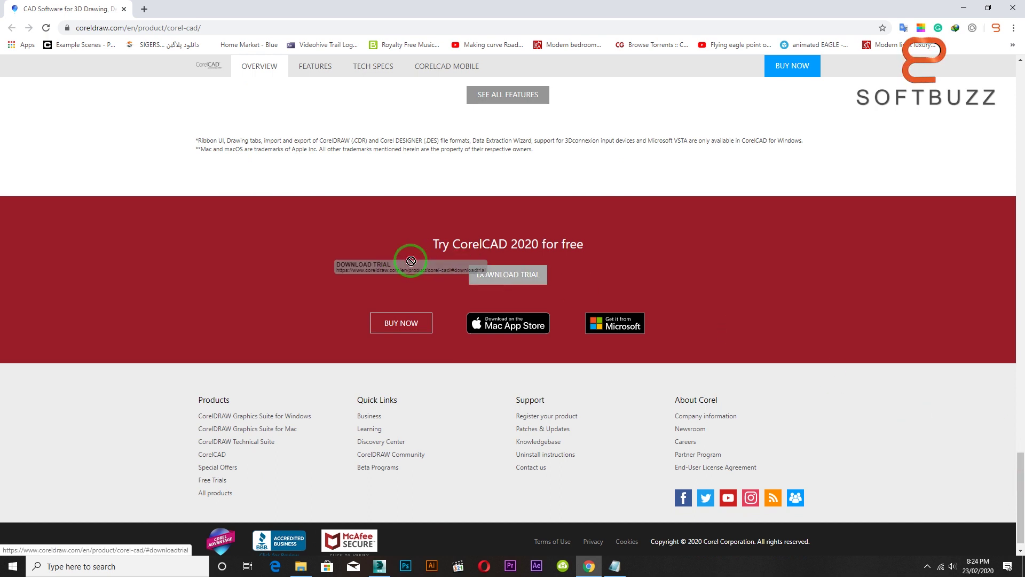
Step: Browse the CorelCAD 2020 FEATURES section
left_click(314, 64)
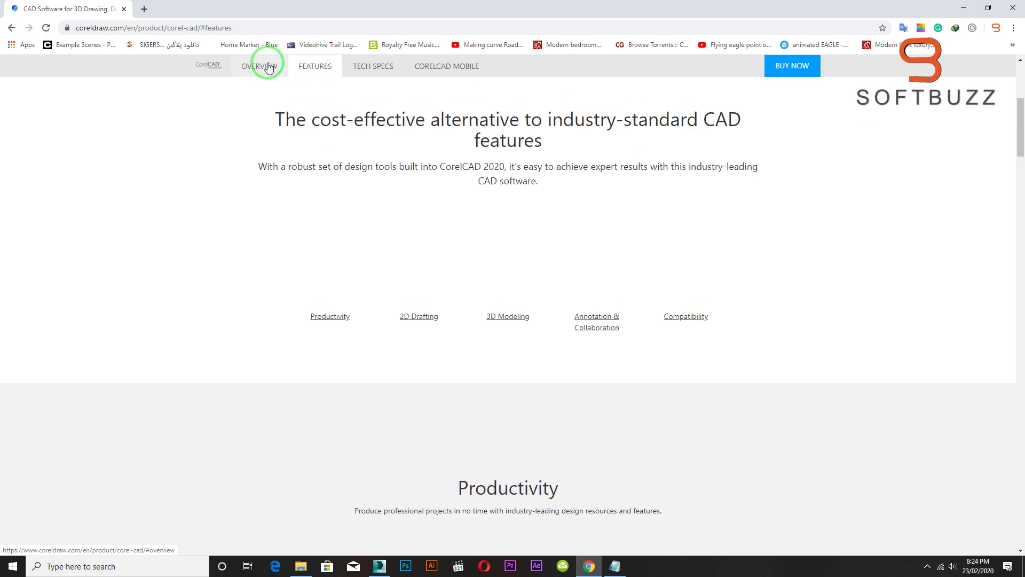
scroll(287, 319, "down", 2)
scroll(289, 323, "down", 6)
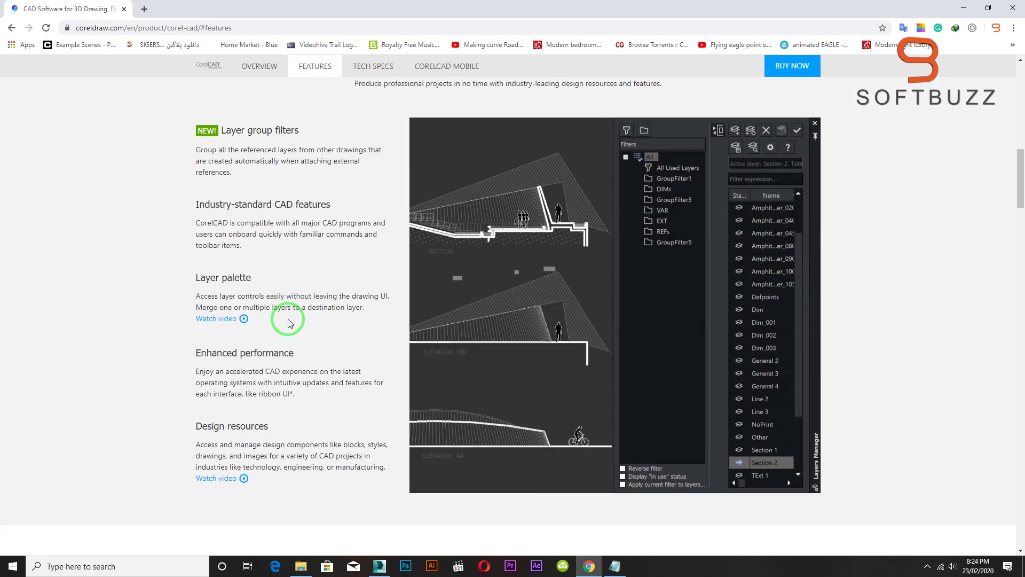
scroll(288, 319, "down", 6)
scroll(287, 318, "down", 7)
scroll(287, 319, "down", 9)
scroll(288, 319, "down", 6)
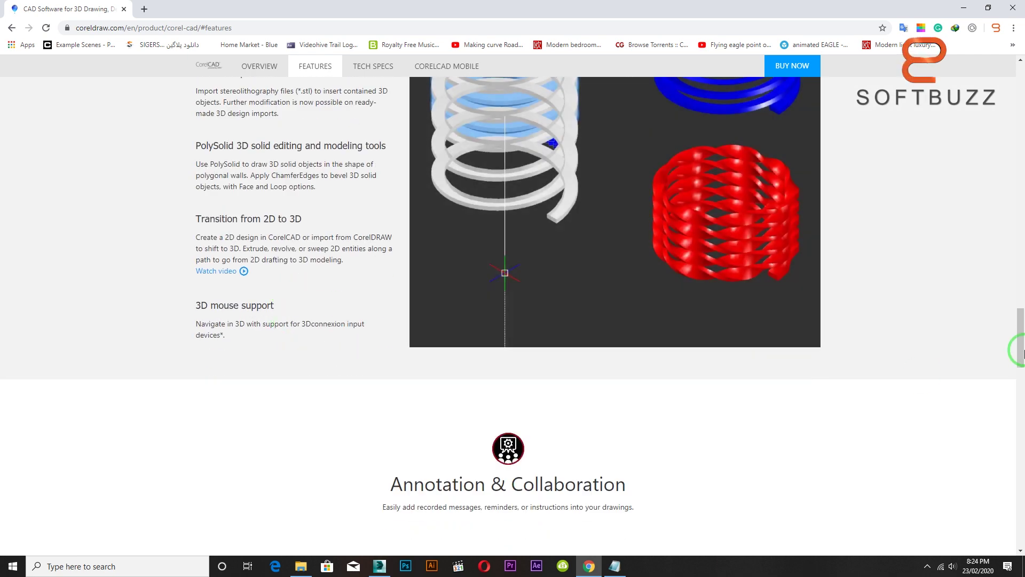
mouse_move(1022, 350)
left_mouse_down()
mouse_move(1012, 280)
mouse_move(1008, 449)
mouse_move(1021, 331)
mouse_move(1021, 64)
left_mouse_up()
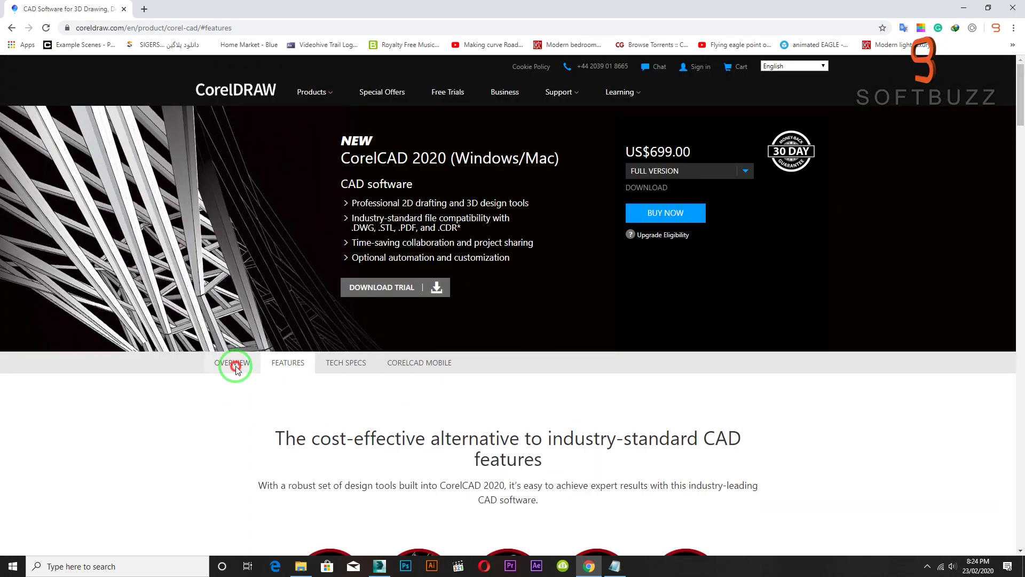
Step: Browse the OVERVIEW section down to the 'Try CorelCAD 2020 for free' heading
left_click(237, 369)
scroll(437, 357, "down", 5)
scroll(437, 358, "down", 5)
scroll(439, 365, "down", 5)
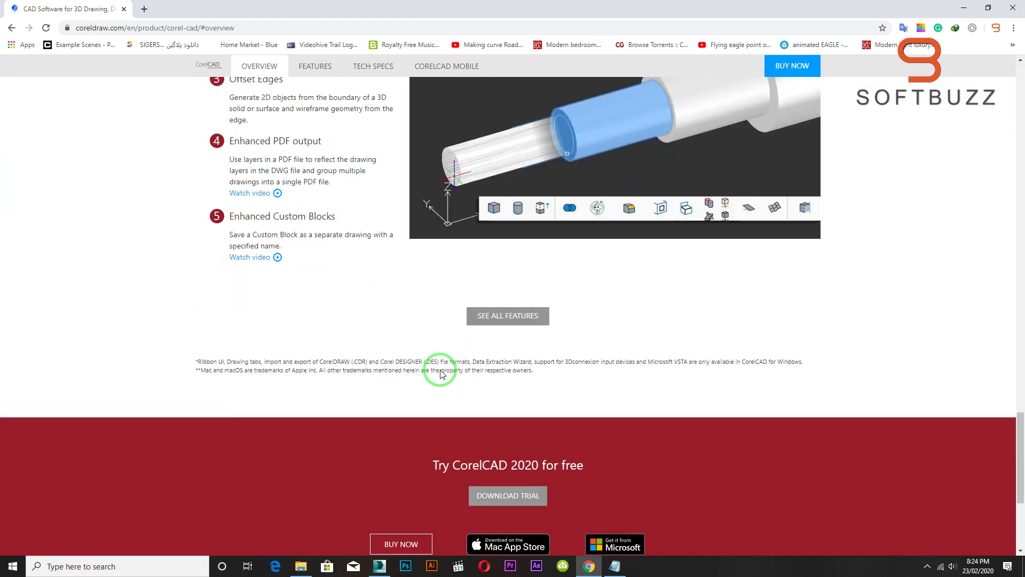
scroll(441, 373, "down", 3)
left_click_drag(453, 327, 586, 328)
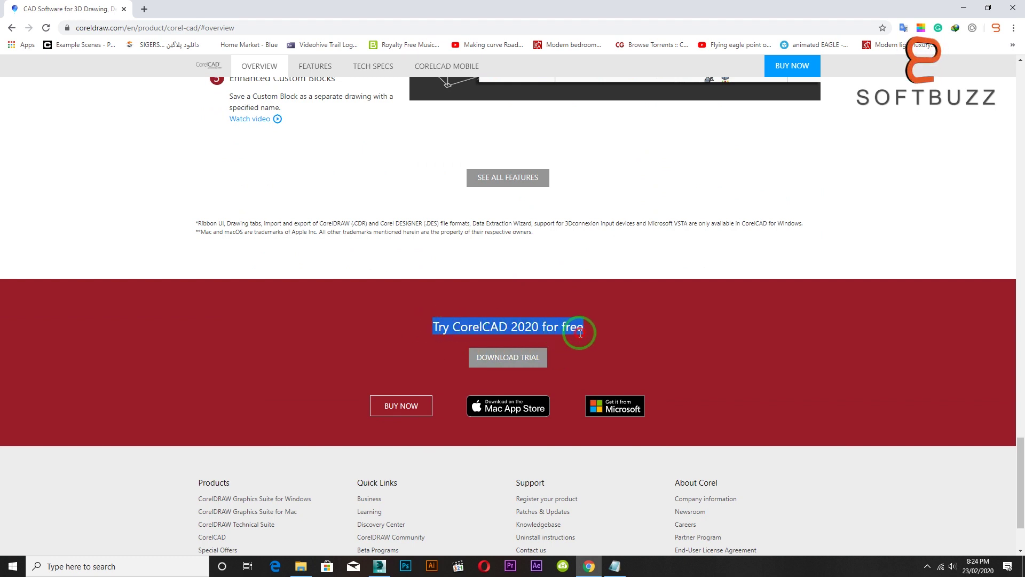
Step: Start downloading the 64-bit Windows version of the CorelCAD 2020 trial
left_click(508, 357)
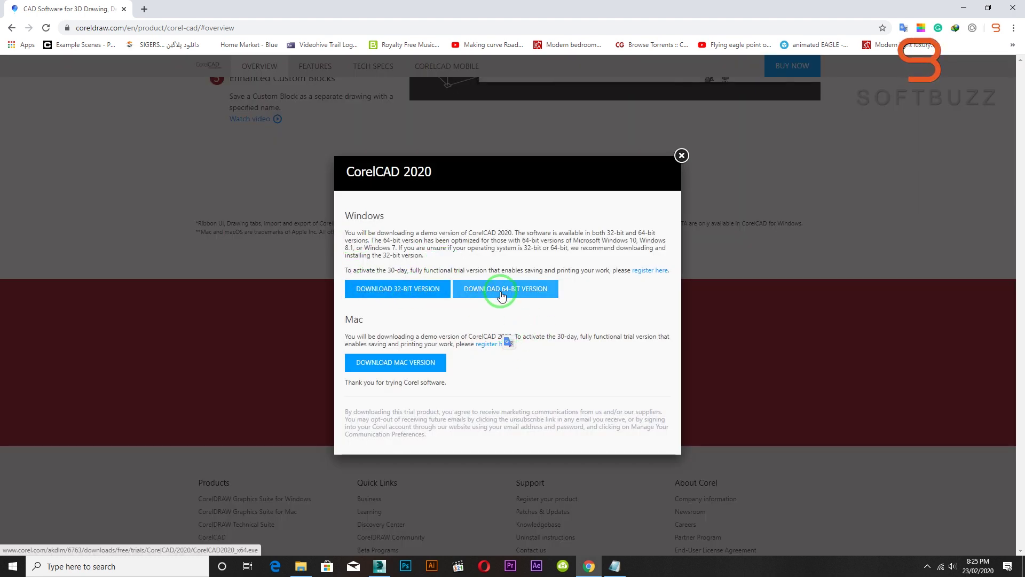
left_click_drag(346, 271, 639, 279)
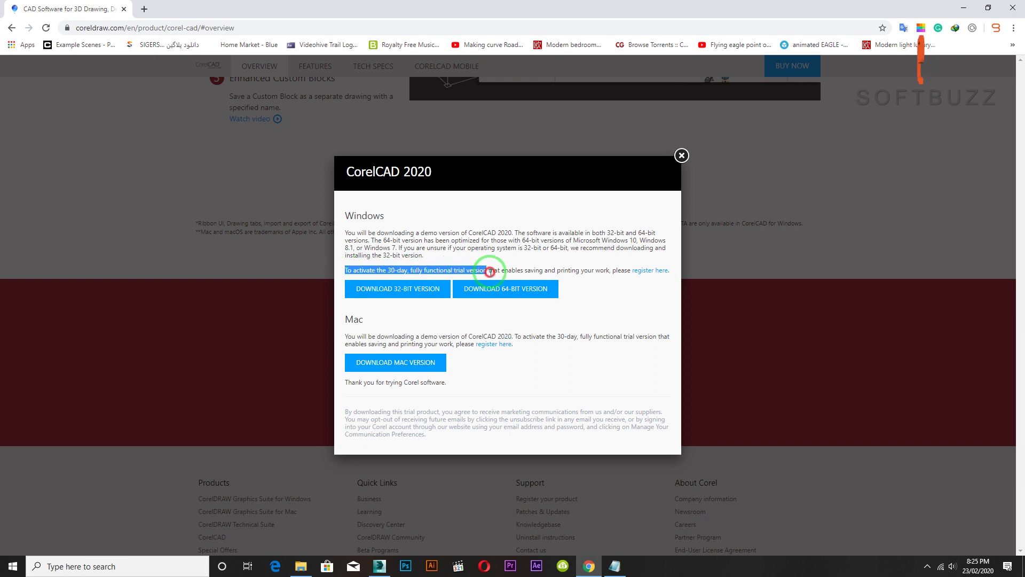
left_click(662, 289)
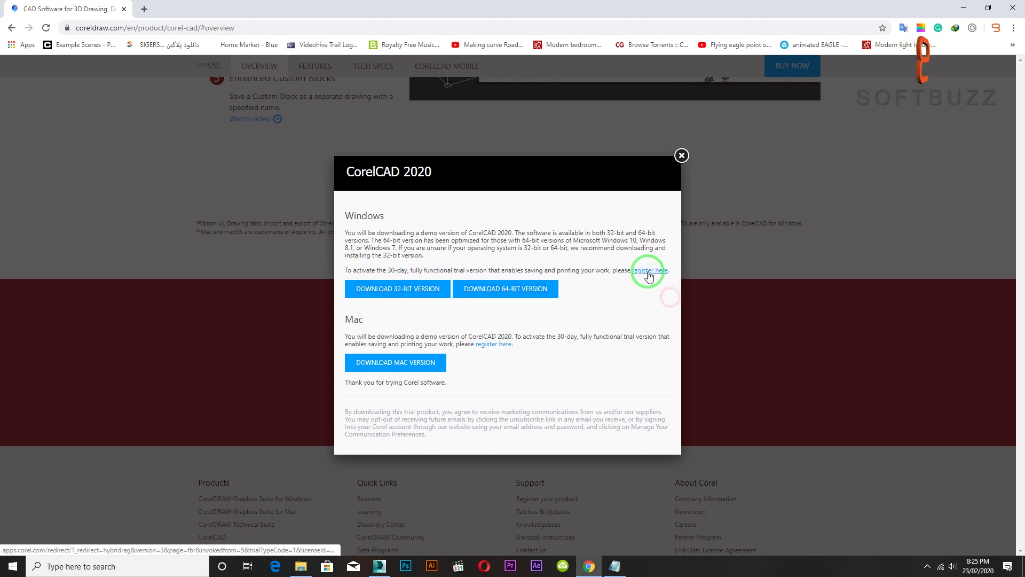
left_click(499, 293)
left_click(482, 383)
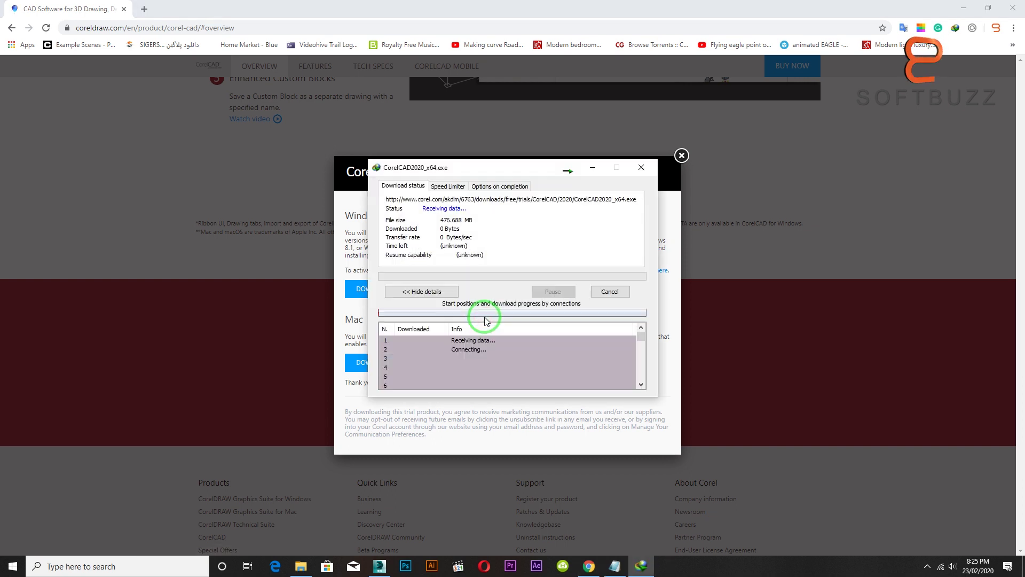
Step: Close the IDM download window and trial offer, returning to the Notepad notes
left_click(610, 291)
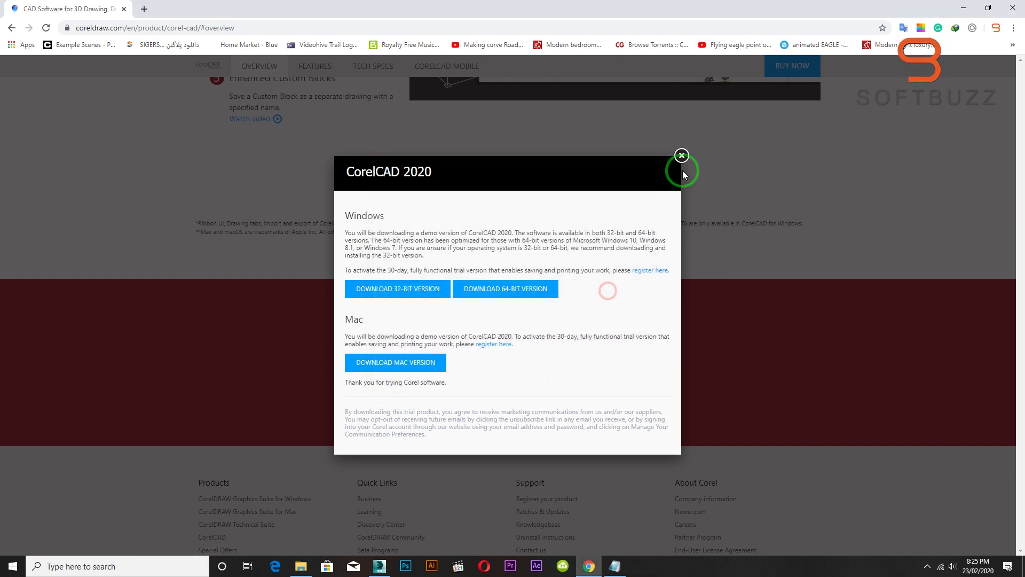
left_click(680, 157)
left_click(615, 566)
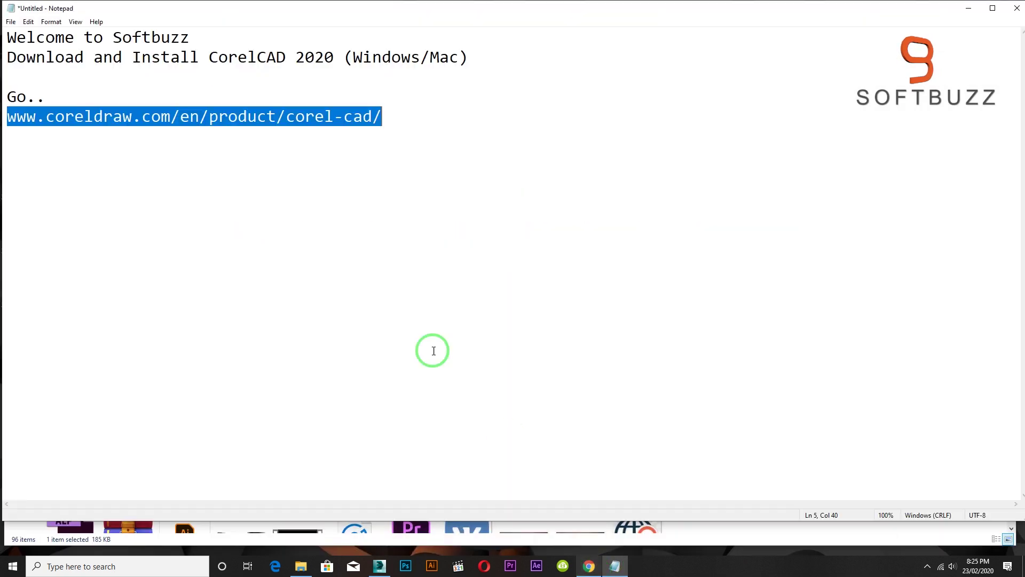
Step: Run the CorelCAD2020_x64.exe installer from its download folder
left_click(968, 8)
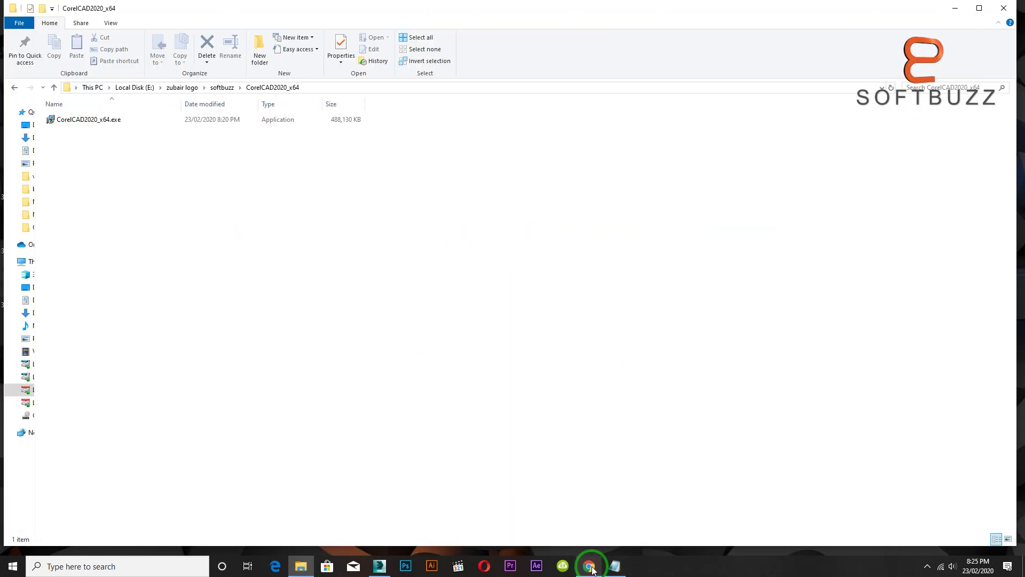
right_click(90, 121)
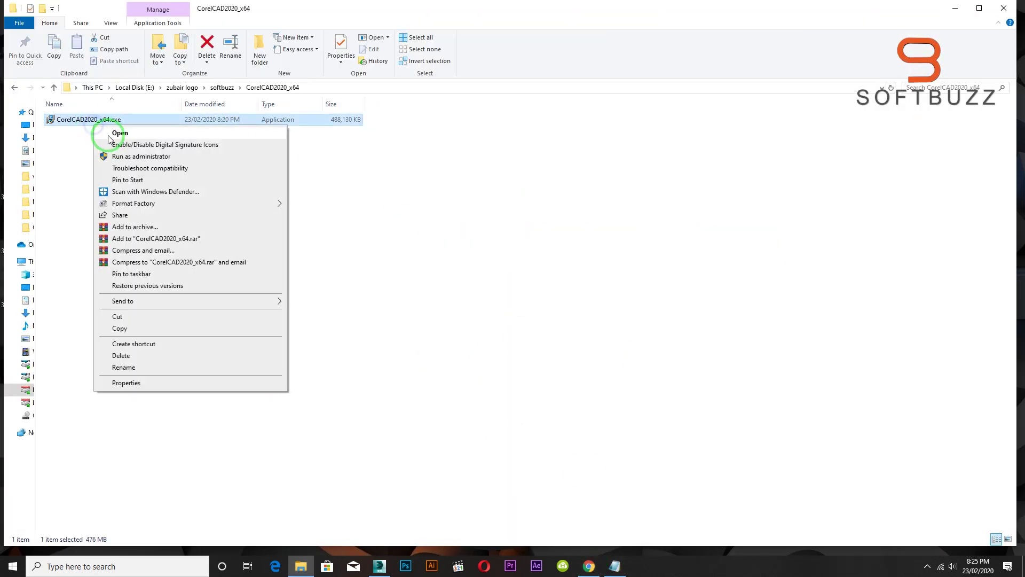
left_click(130, 157)
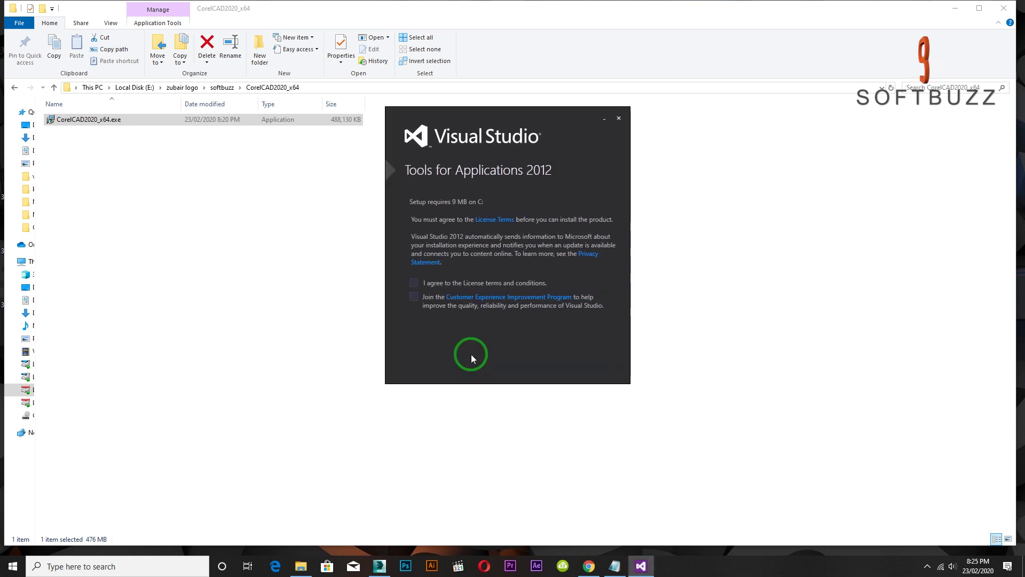
Step: Accept the licence terms and install Visual Studio Tools for Applications 2012 to completion
left_click(407, 283)
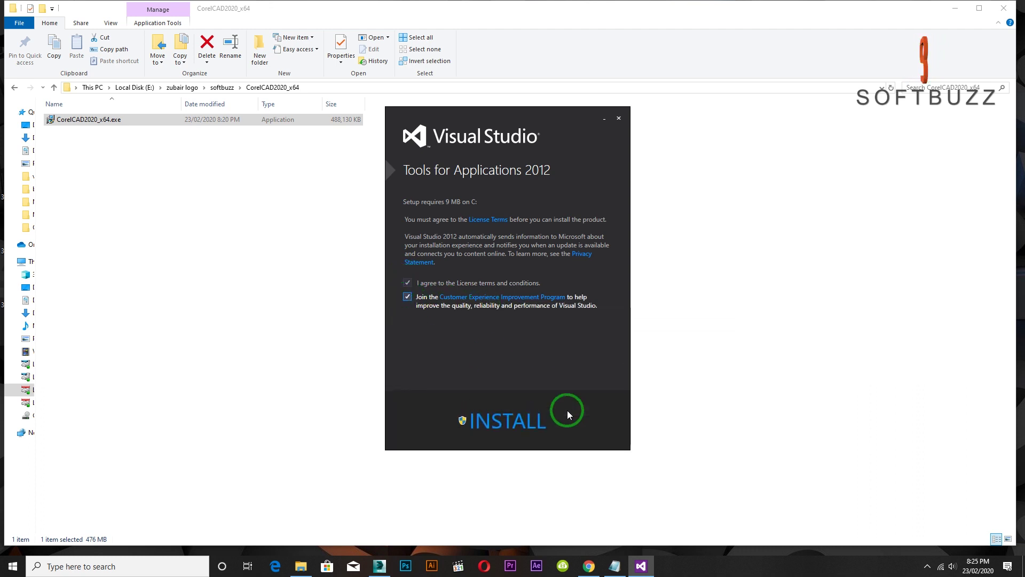
left_click(509, 423)
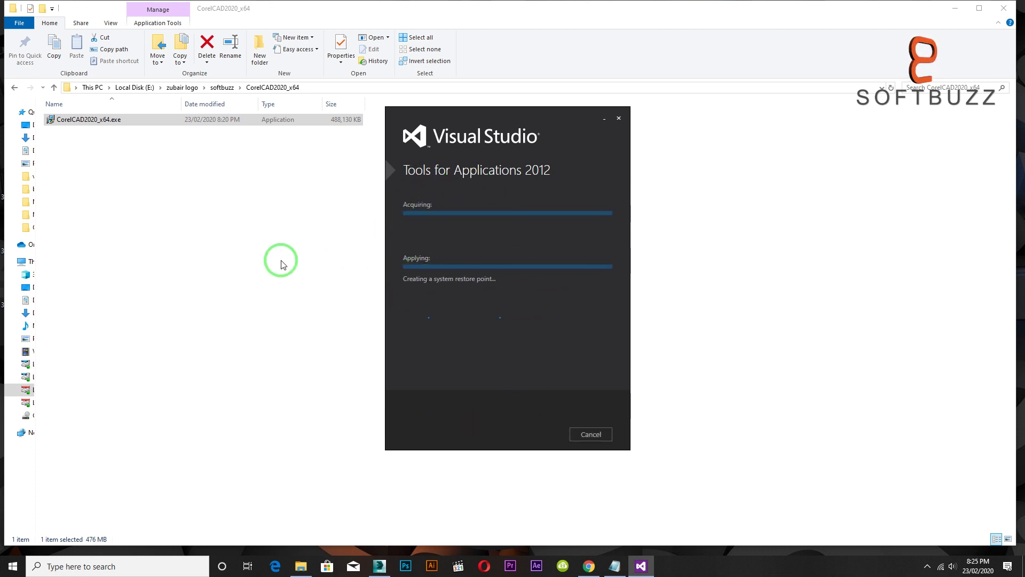
left_click_drag(491, 114, 180, 79)
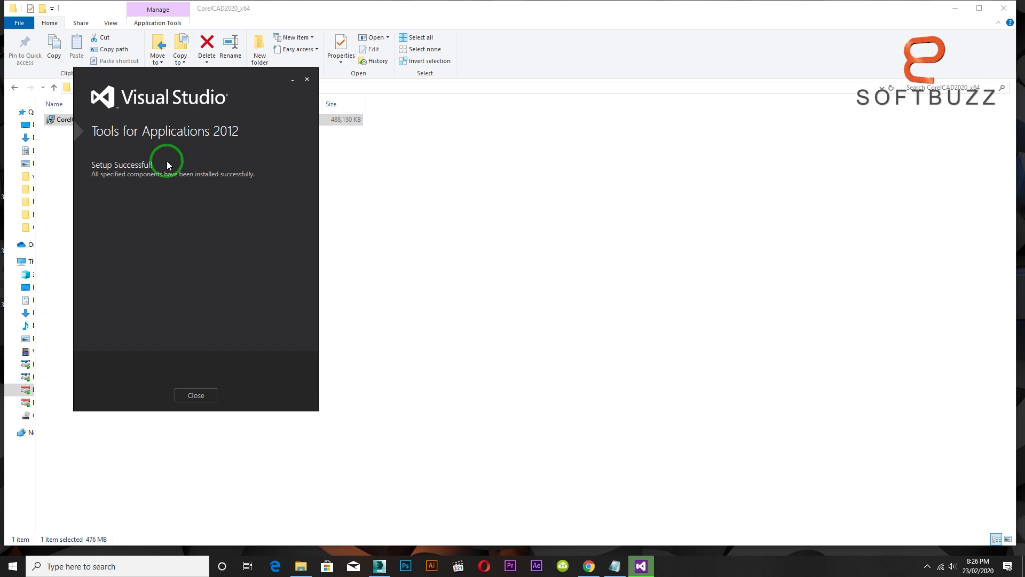
mouse_move(91, 165)
left_mouse_down()
mouse_move(167, 165)
mouse_move(87, 166)
left_mouse_up()
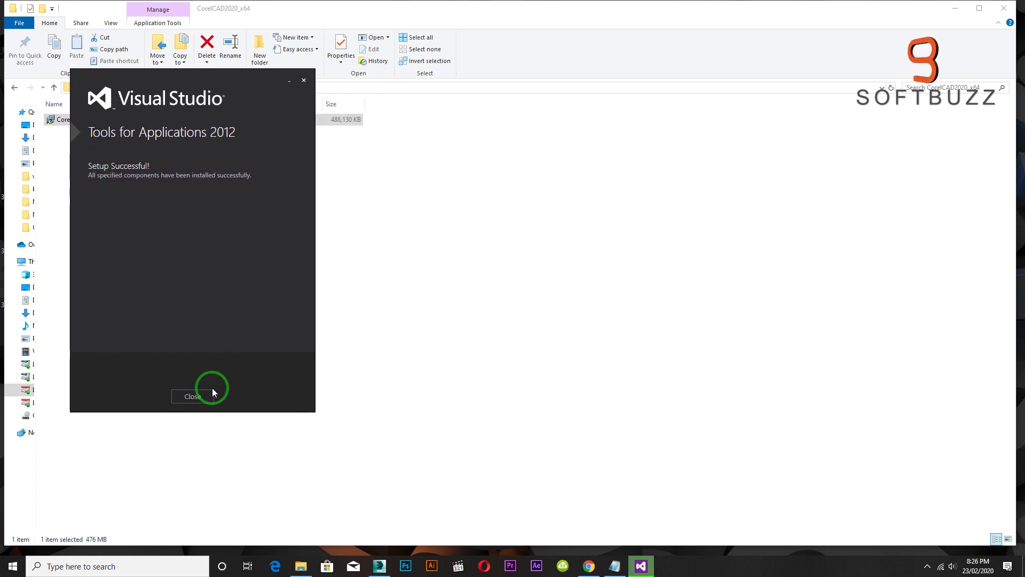
Step: Close the finished VSTA setup and bring the Visual C++ 2015-2019 Redistributable installer into view
left_click(202, 400)
left_click(12, 567)
type("co")
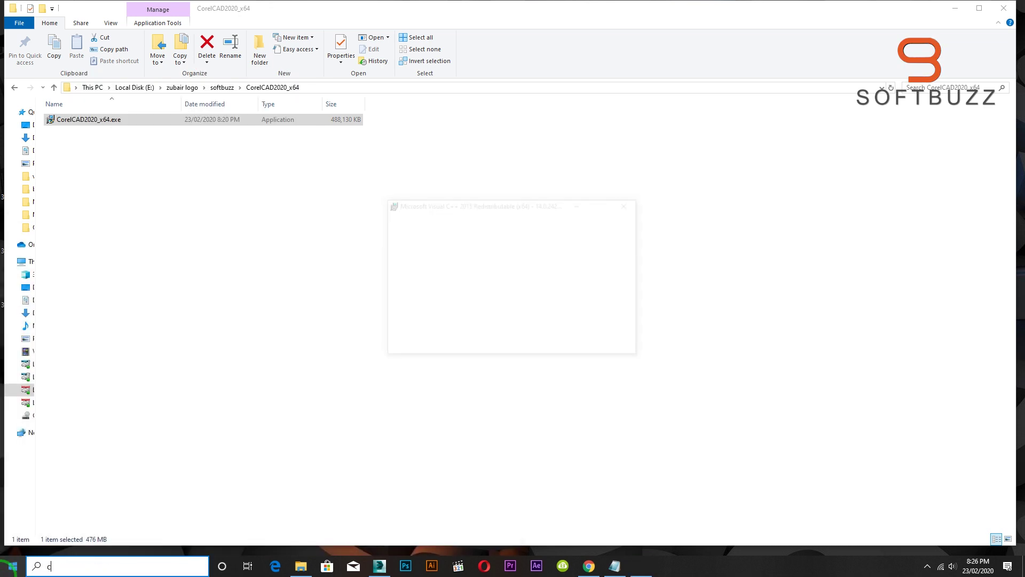
left_click_drag(529, 202, 190, 100)
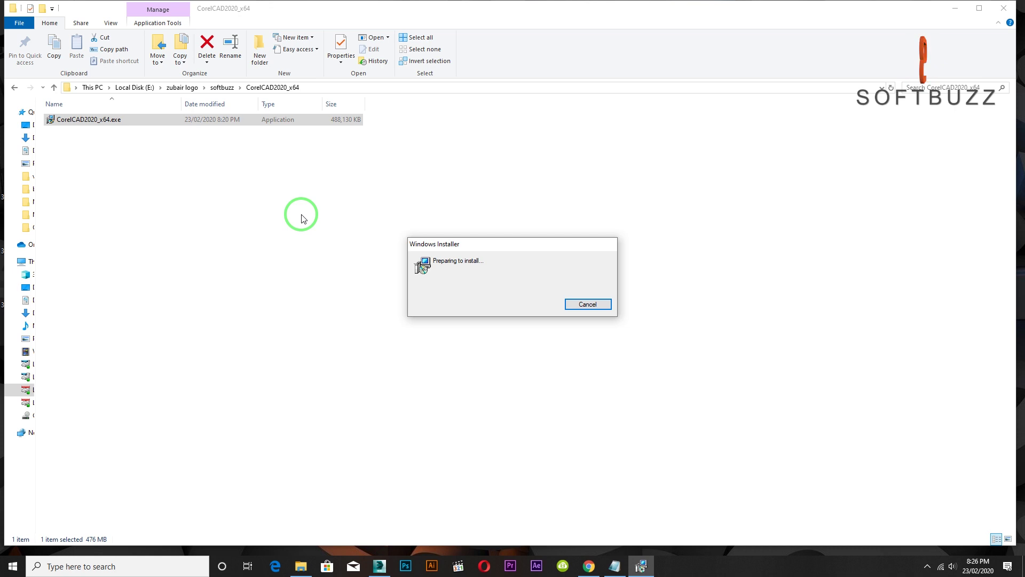
Step: Accept the licence and install CorelCAD 2020 x64 into the default C:\Program Files\Corel\CorelCAD 2020 folder
left_click(566, 367)
left_click_drag(485, 187, 170, 108)
left_click(77, 265)
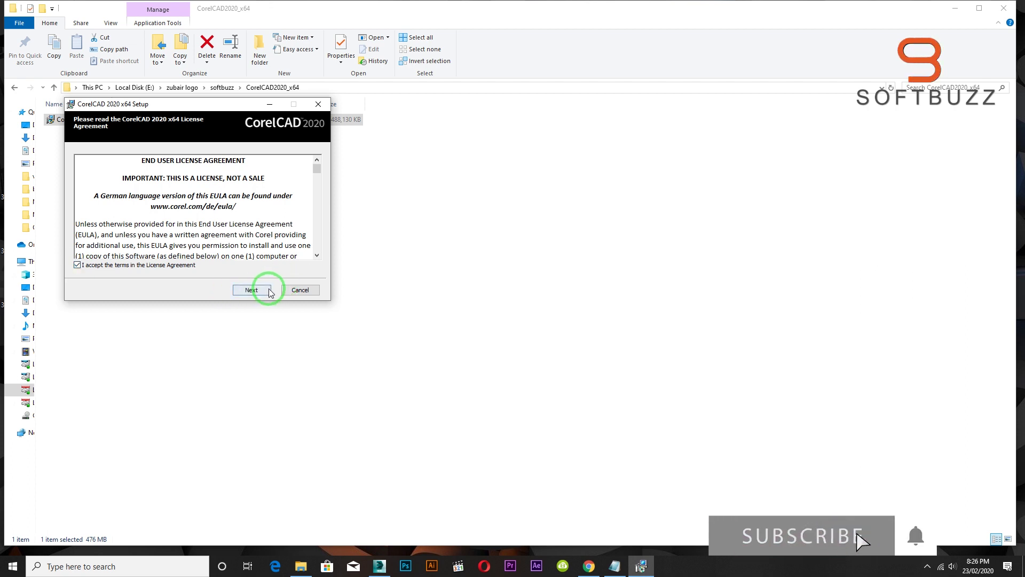
left_click(256, 290)
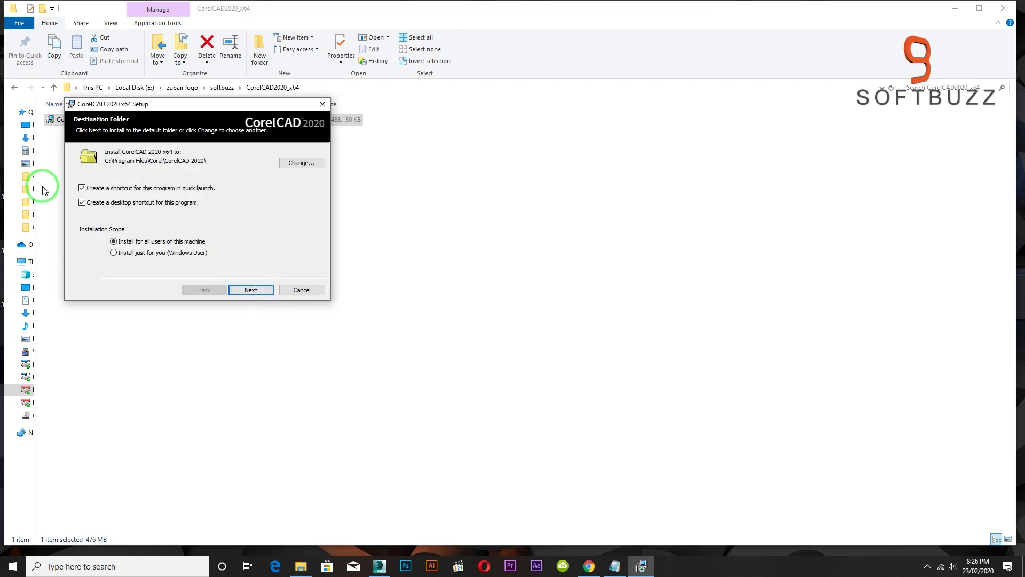
left_click(248, 290)
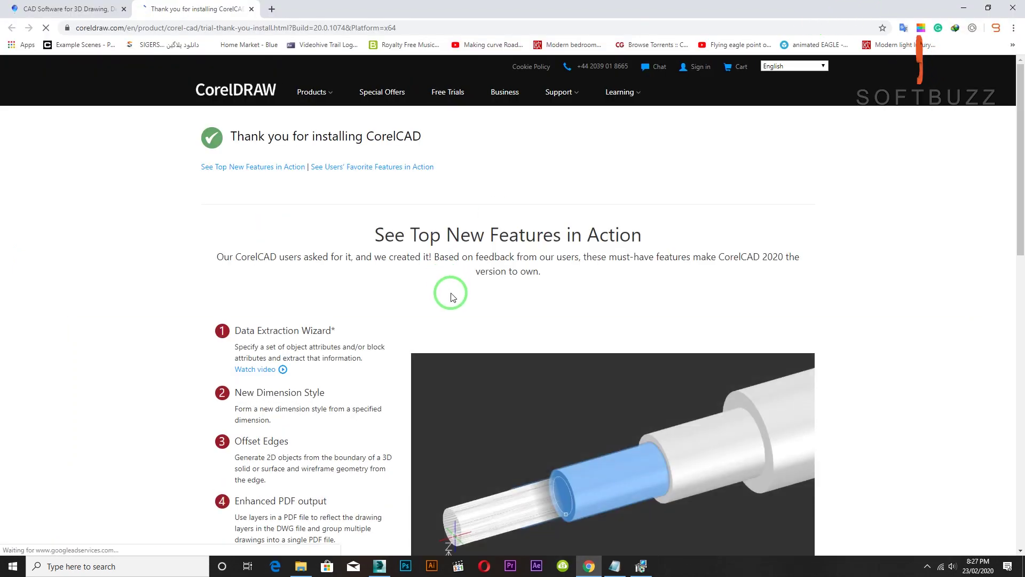
Step: Finish the CorelCAD 2020 x64 Setup Wizard after browsing the thank-you page
scroll(451, 298, "down", 2)
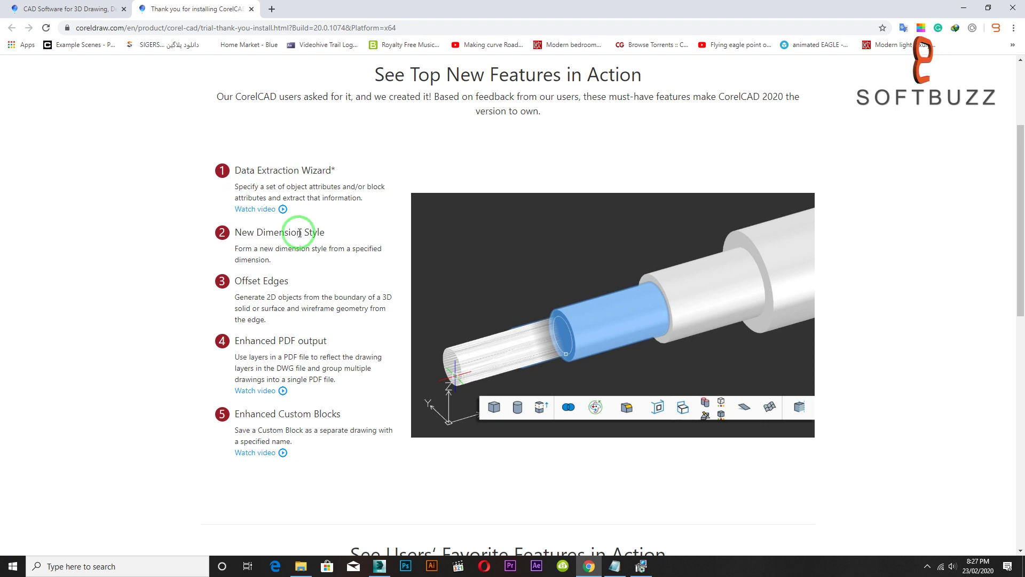
scroll(313, 243, "down", 4)
scroll(312, 246, "down", 7)
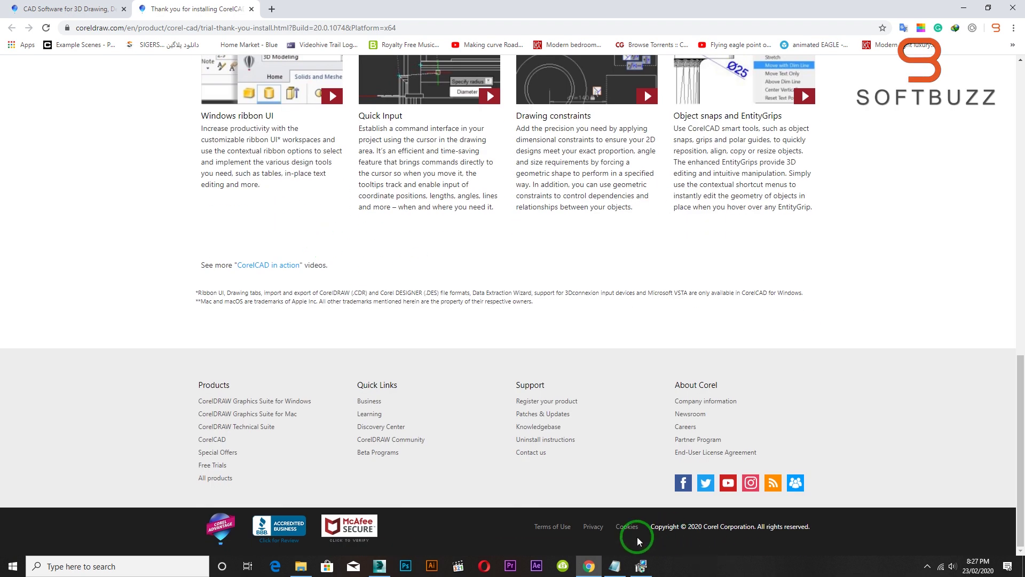
left_click(641, 565)
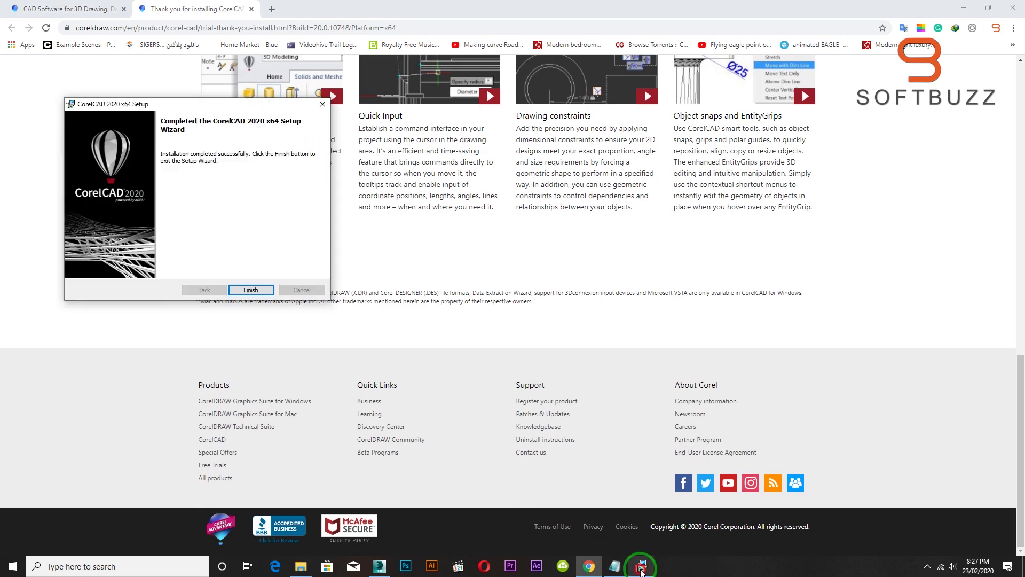
left_click(250, 291)
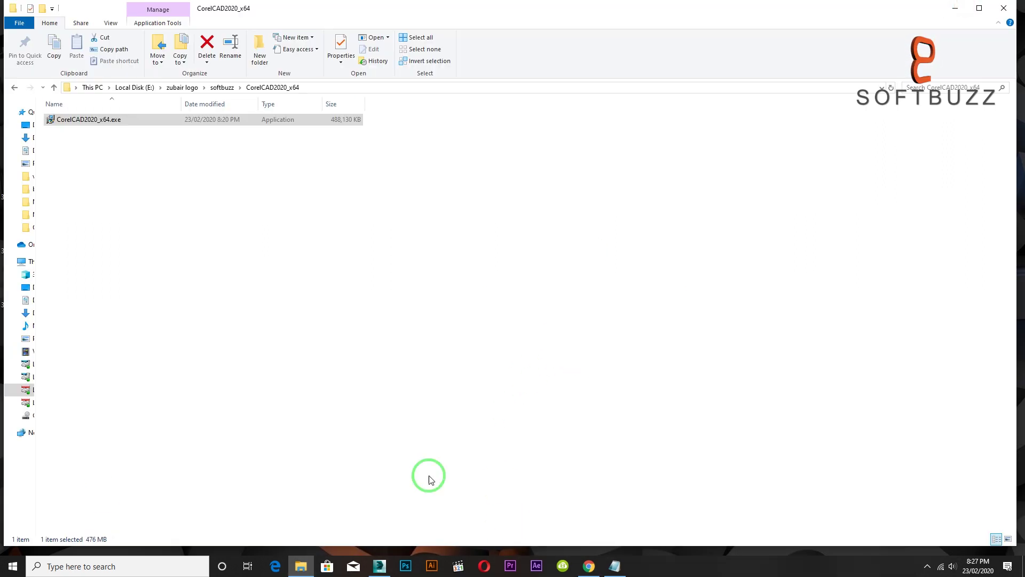
Step: Search 'corel' in Start and launch CorelCAD 2020 x64
key("super")
type("co")
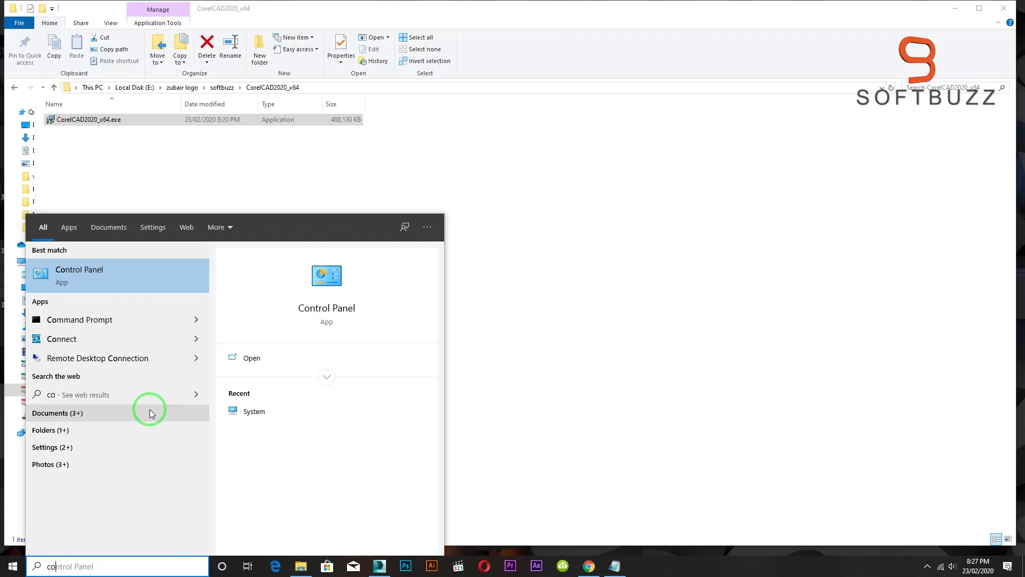
type("rel")
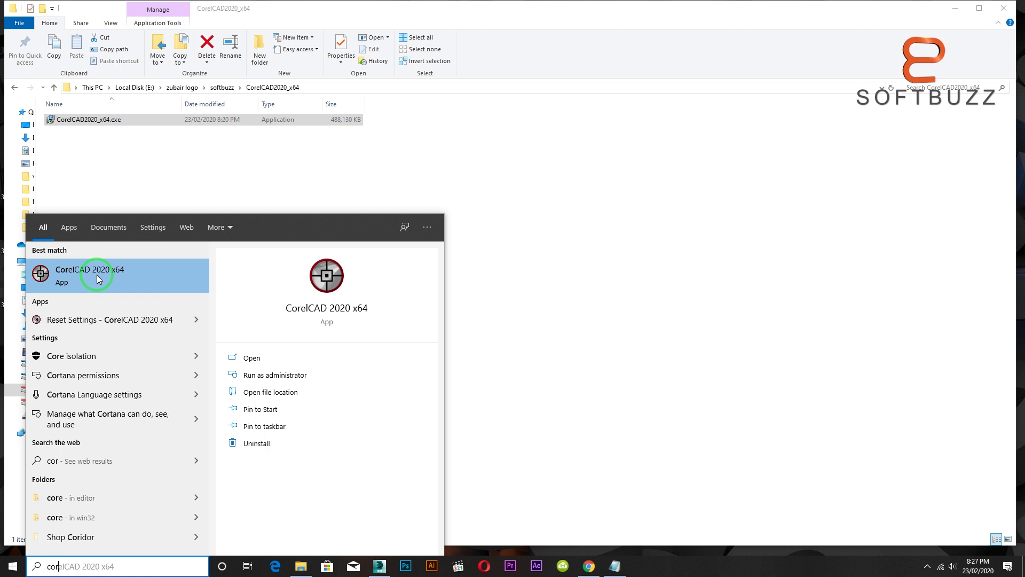
left_click(98, 274)
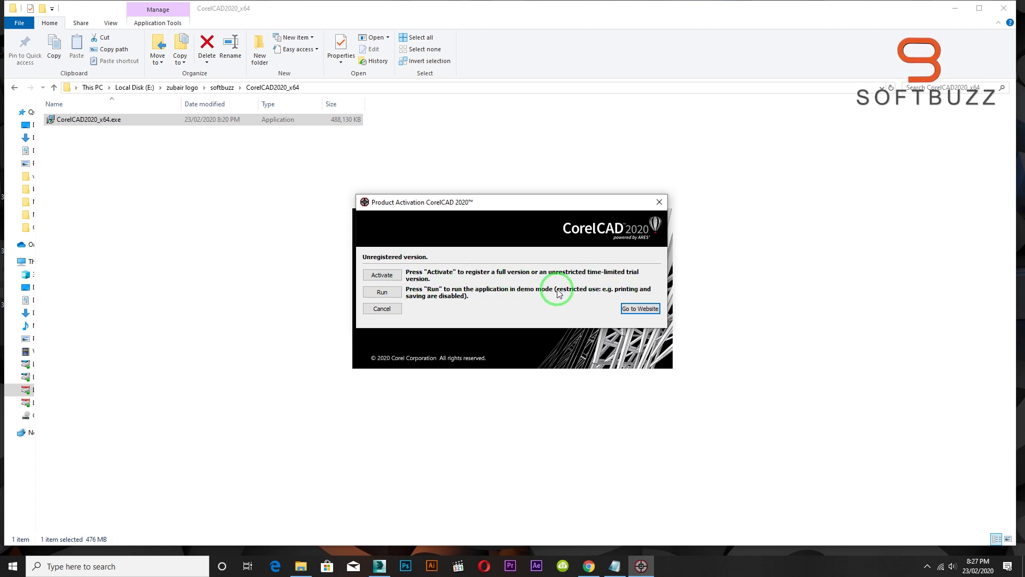
Step: Run CorelCAD in demo mode, accept privacy and licence terms, and opt into the Customer Involvement Program
left_click(383, 293)
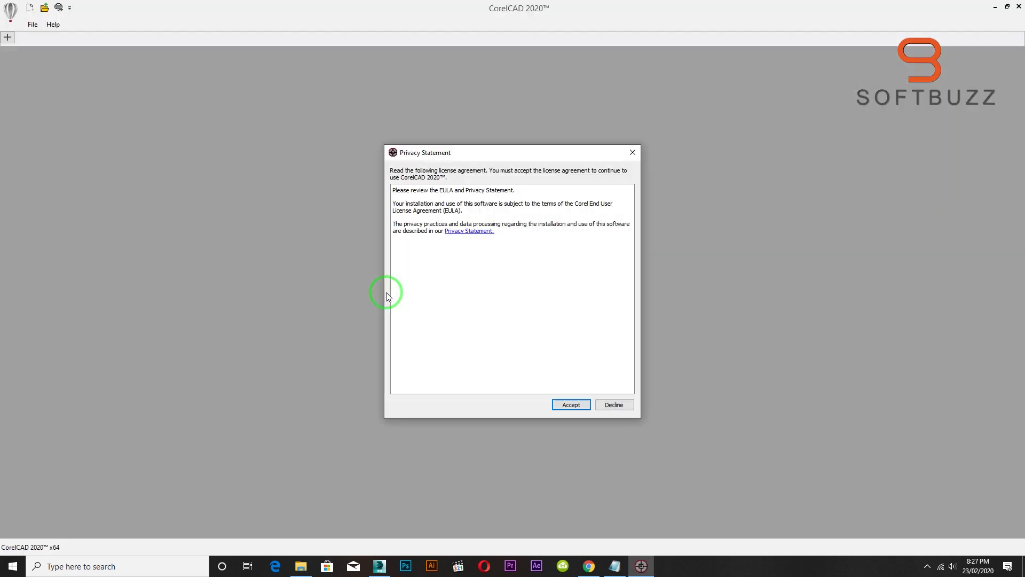
left_click(571, 405)
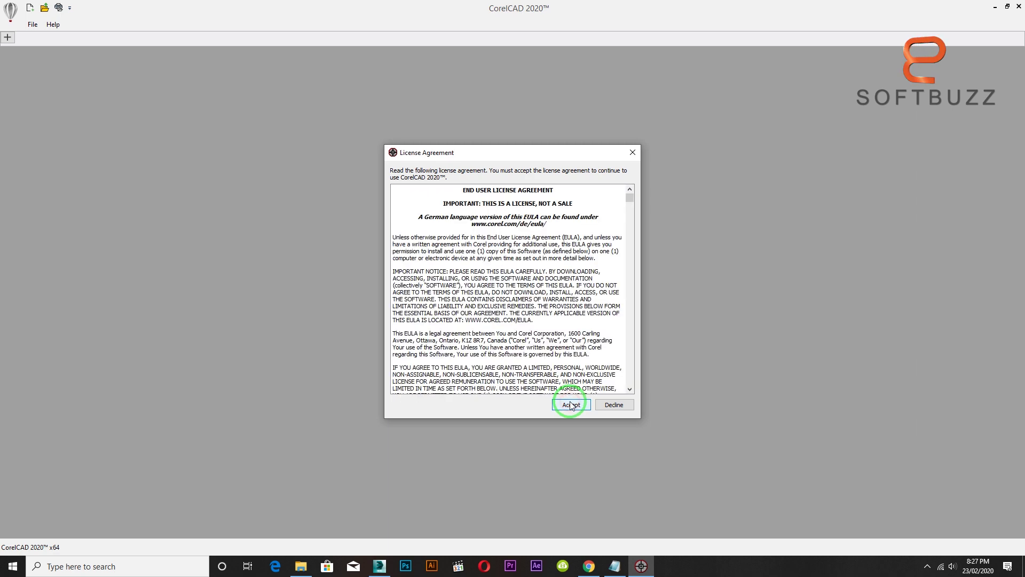
left_click(571, 404)
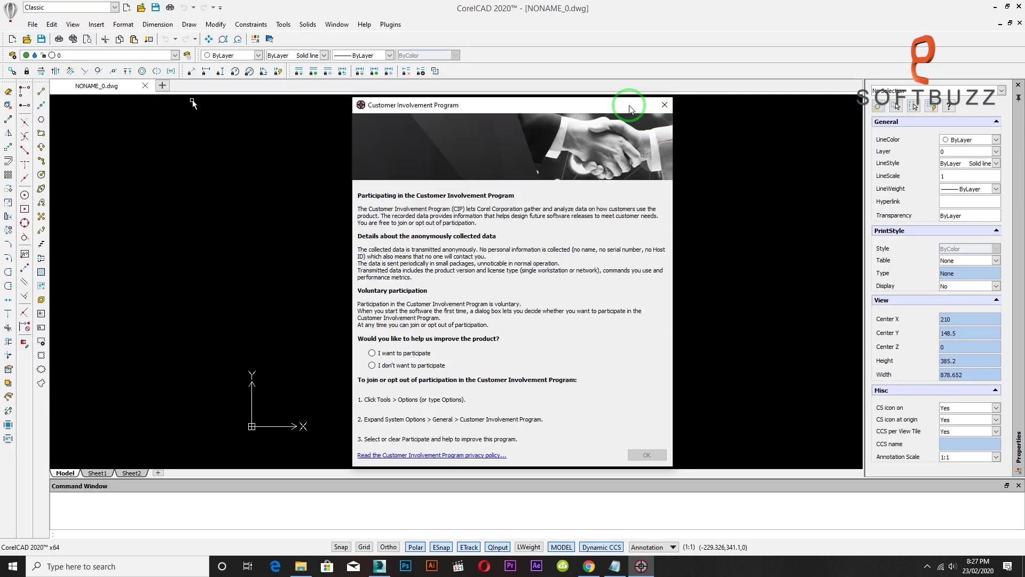
left_click(407, 367)
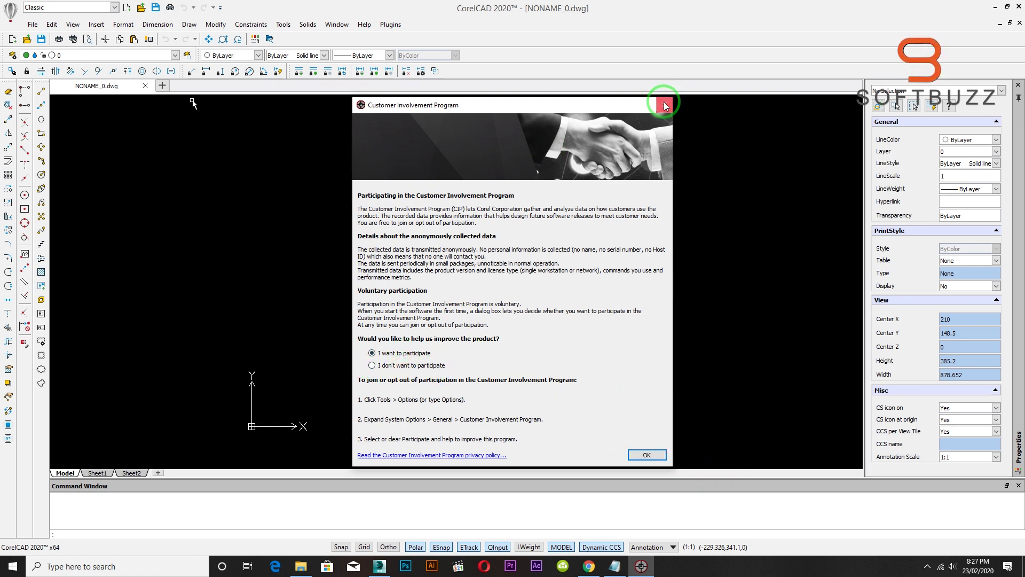
left_click(665, 106)
left_click_drag(443, 274, 262, 267)
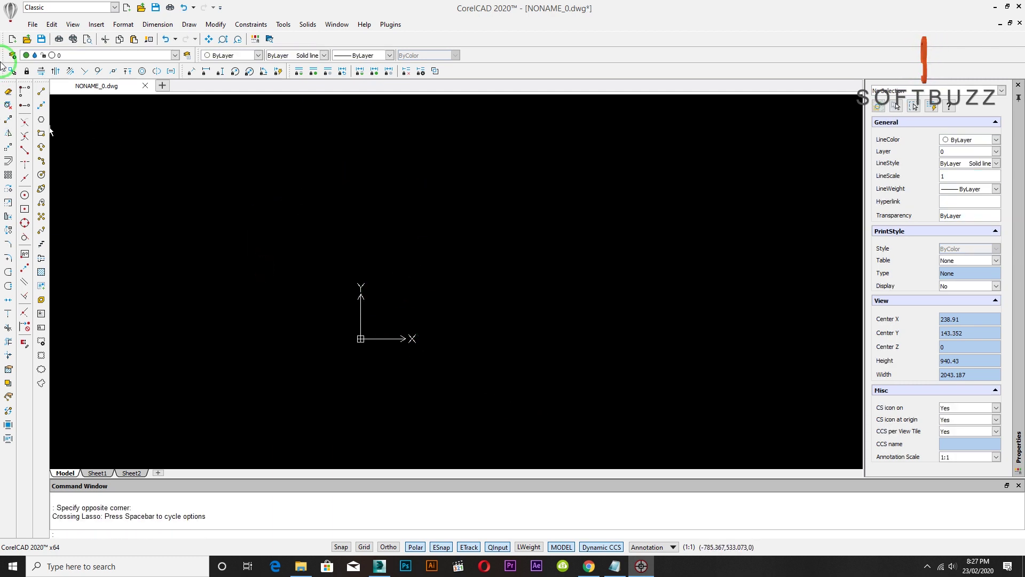
Step: Open 24X45.bak.dwg from the E:\zubair logo\softbuzz folder
left_click(32, 25)
left_click(46, 43)
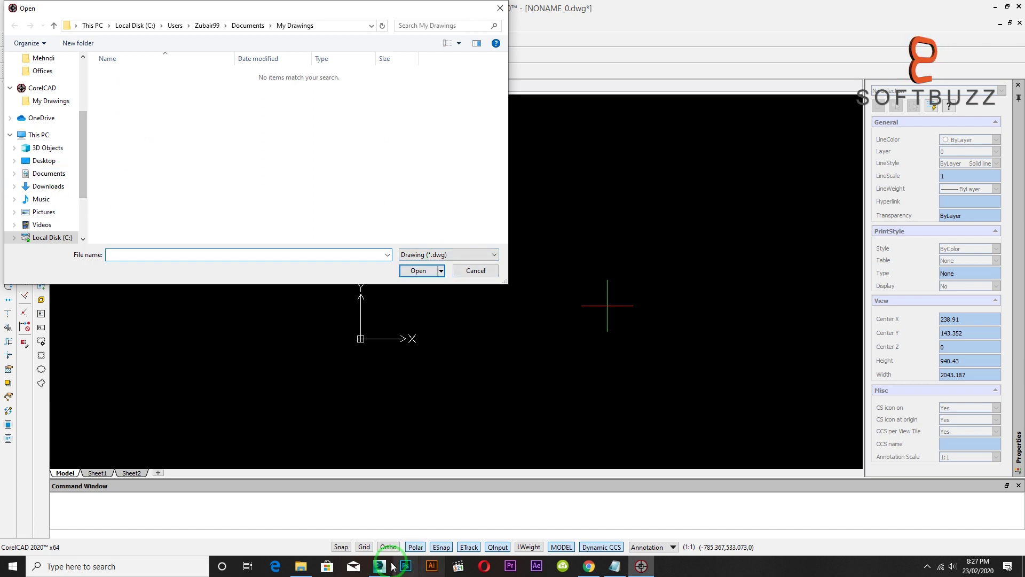
left_click(420, 271)
scroll(328, 195, "down", 5)
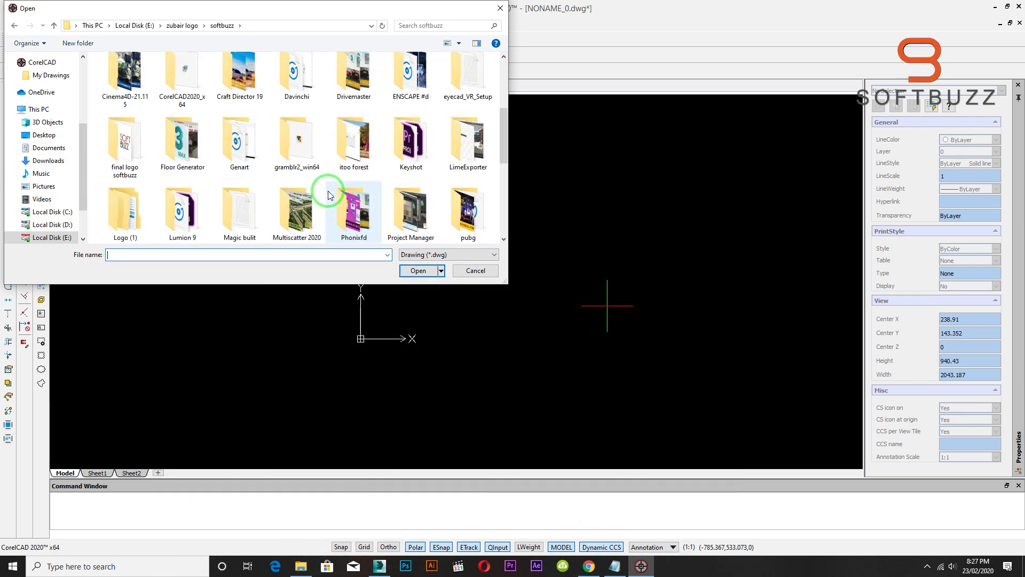
scroll(328, 197, "down", 5)
double_click(374, 203)
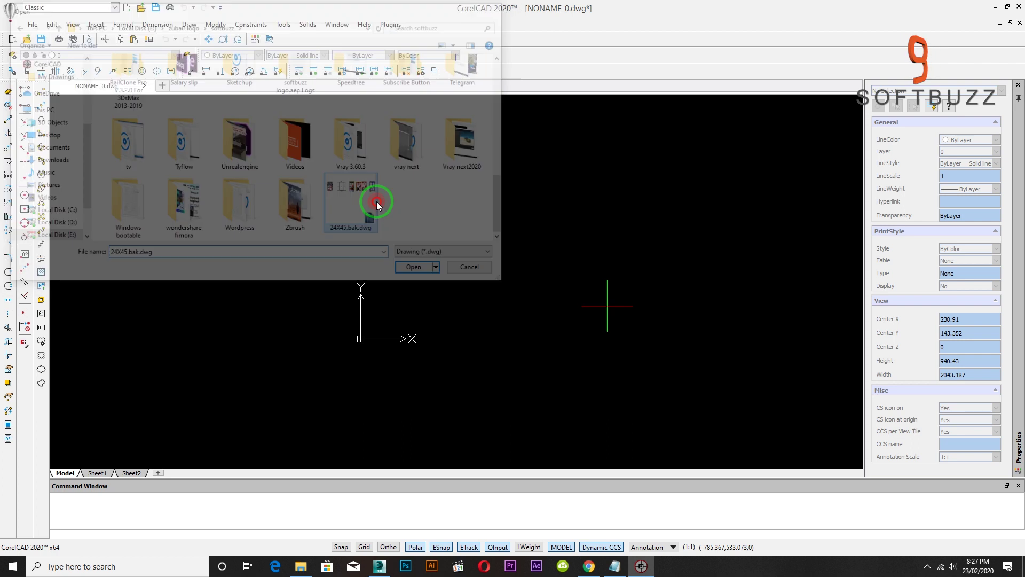
scroll(597, 327, "up", 2)
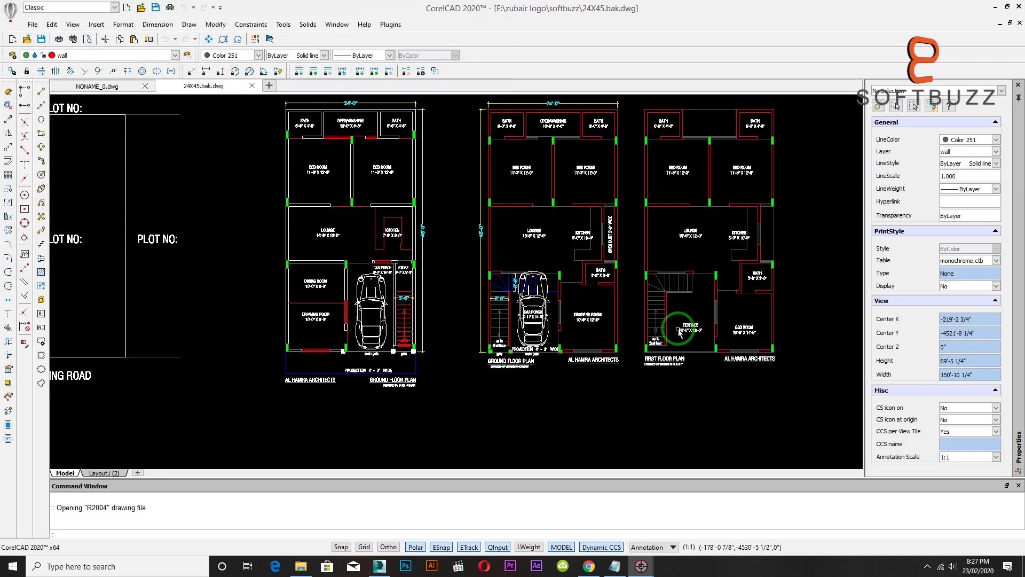
scroll(550, 320, "up", 2)
left_click(478, 223)
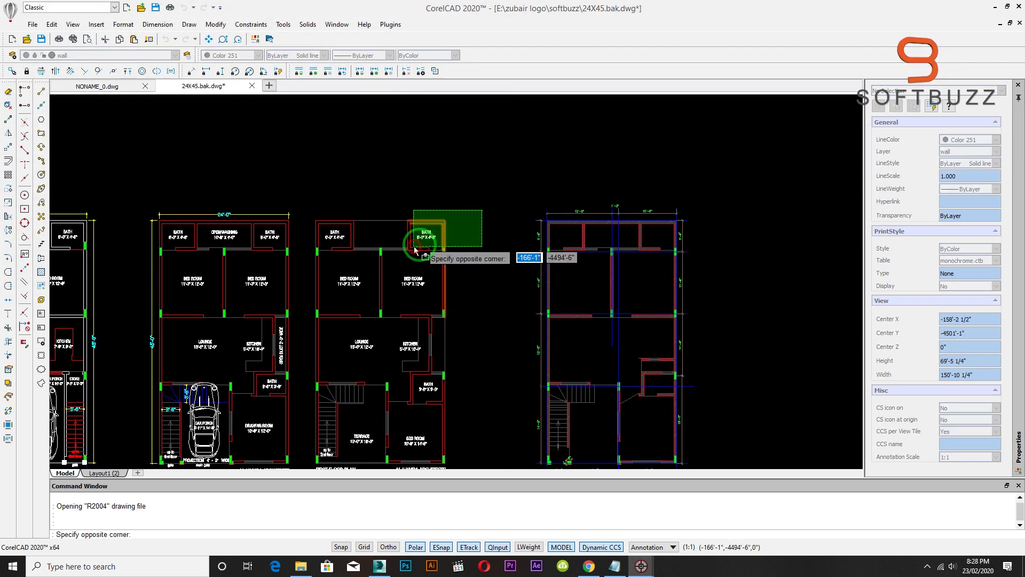
scroll(424, 227, "up", 3)
left_click(468, 223)
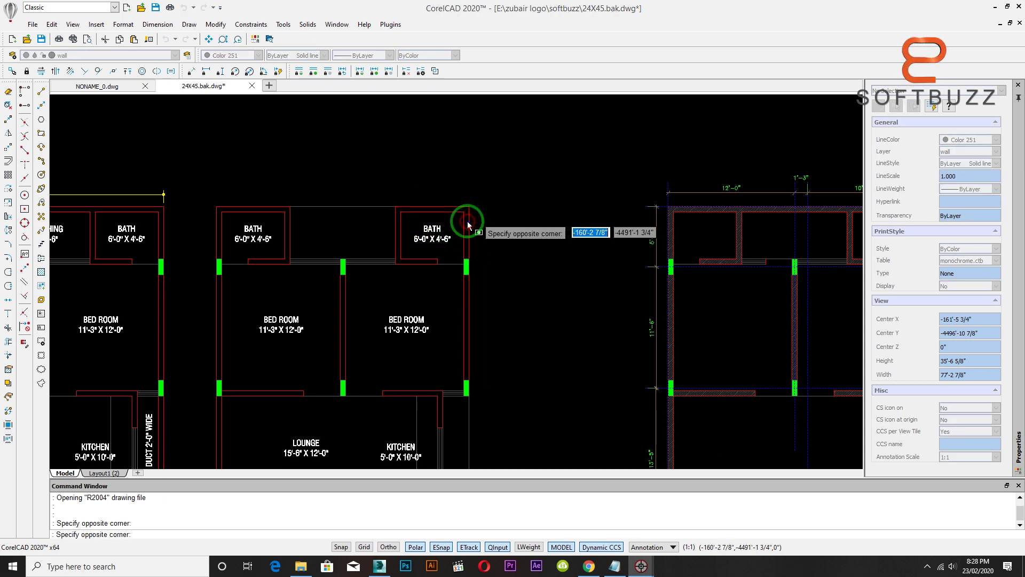
left_click(468, 208)
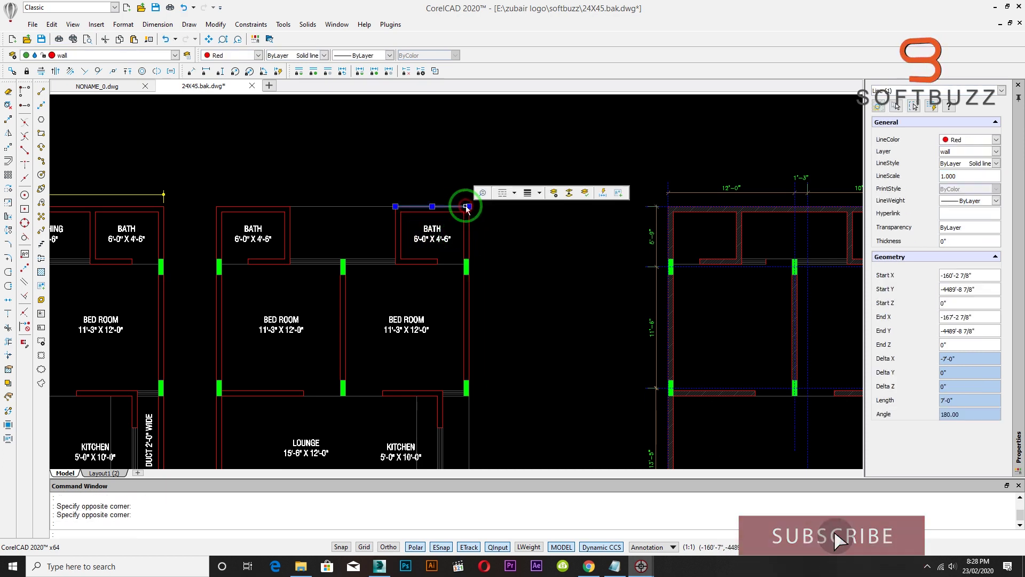
left_click(431, 207)
key("Escape")
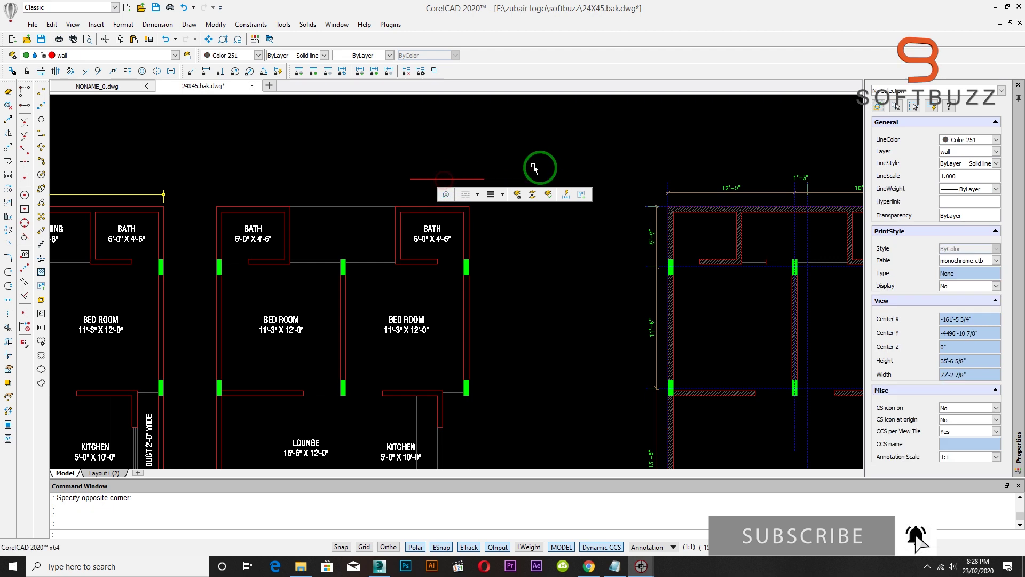
scroll(540, 181, "down", 5)
middle_click_drag(483, 304, 407, 189)
scroll(411, 258, "up", 3)
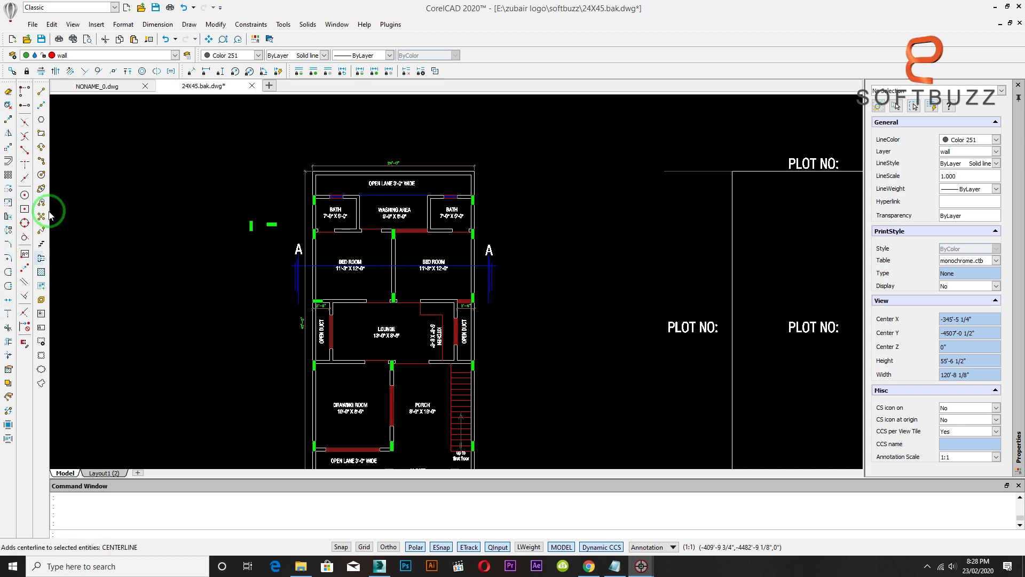
left_click(158, 24)
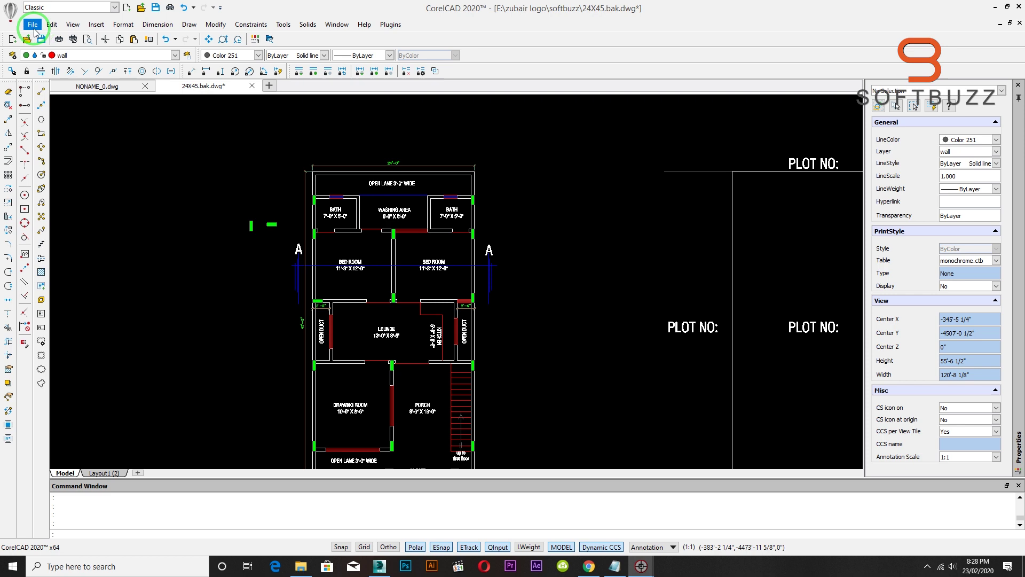
left_click(117, 25)
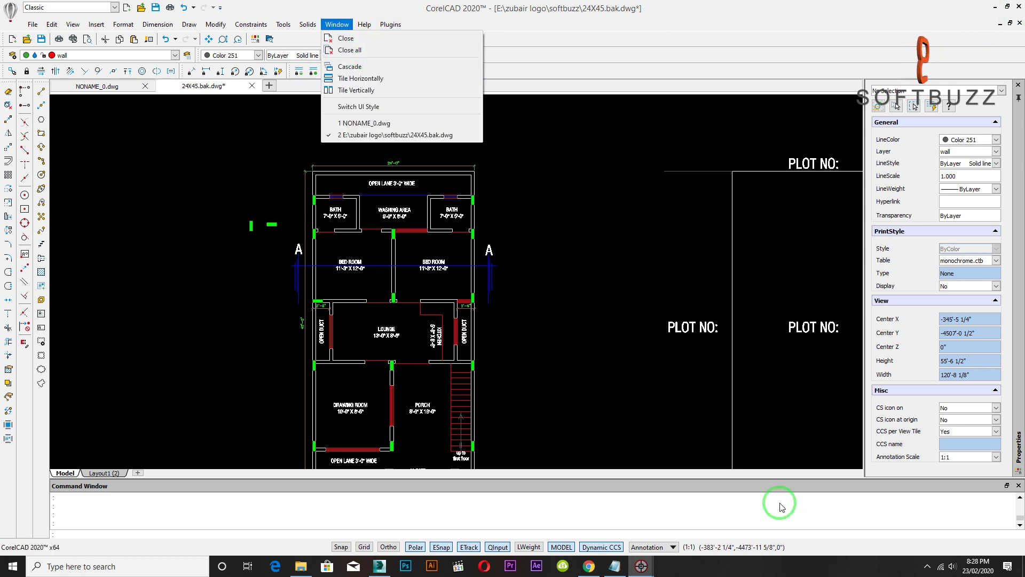
left_click(1019, 9)
Step: Decline saving changes so the floor-plan drawing closes unsaved
left_click(508, 298)
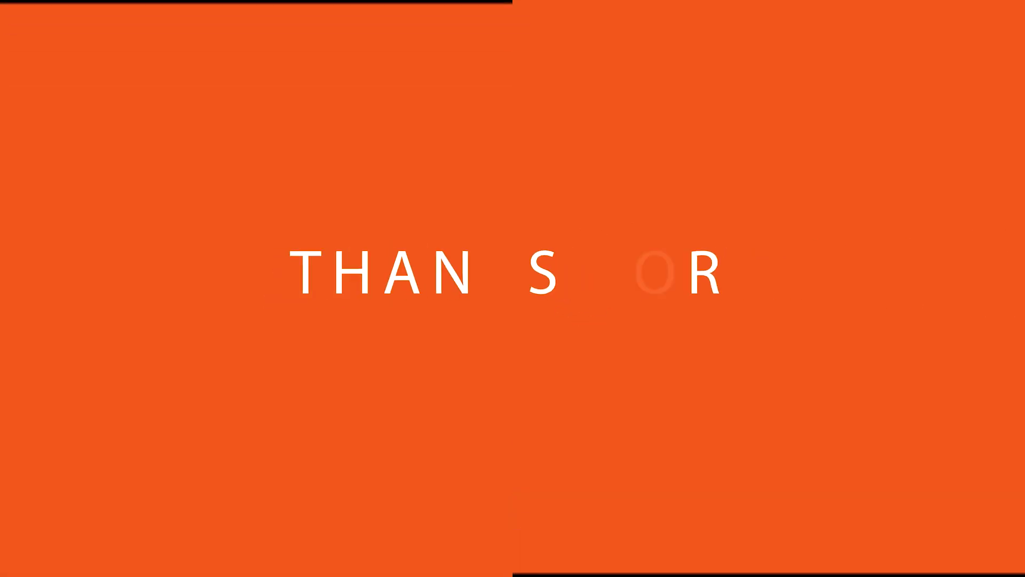